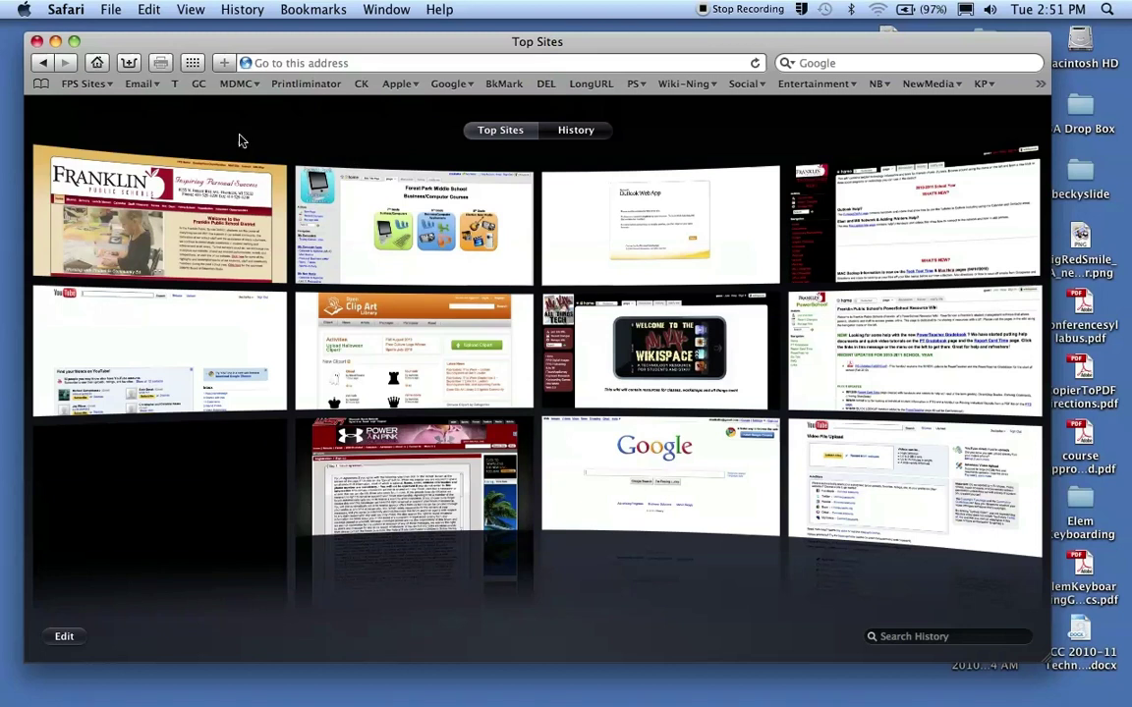
Step: Set new Safari windows to open with Top Sites in the preferences, and reopen the browser window
{"action": "left_click", "coordinate": [77, 10]}
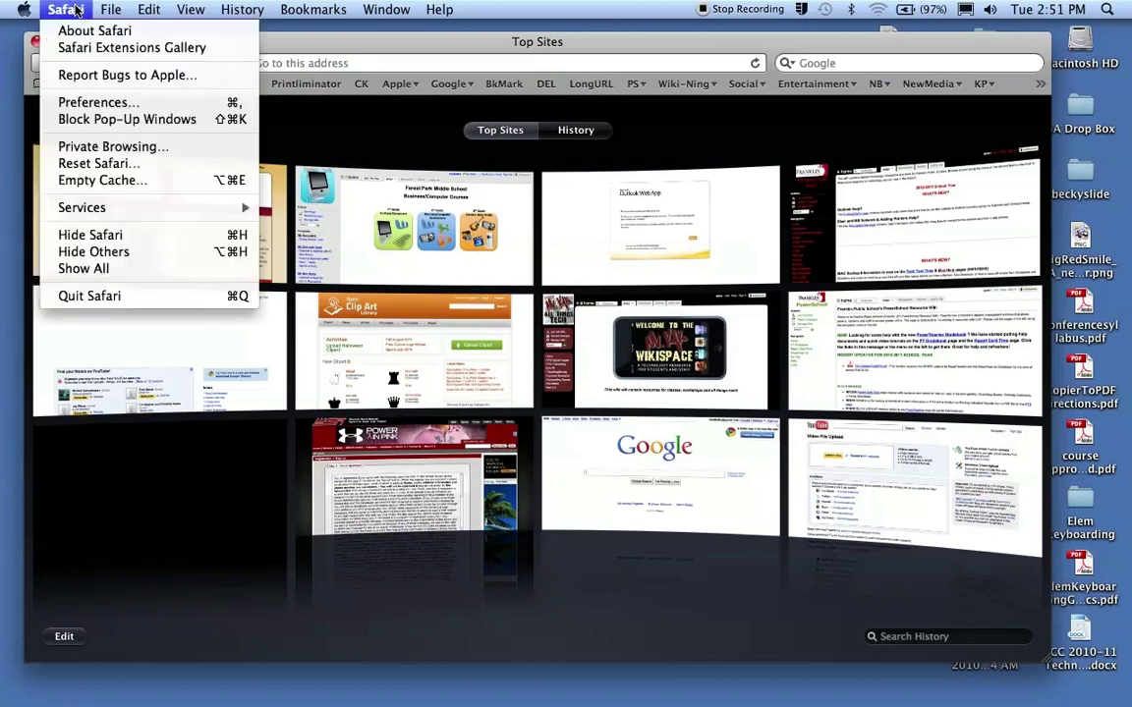
{"action": "left_click", "coordinate": [97, 102]}
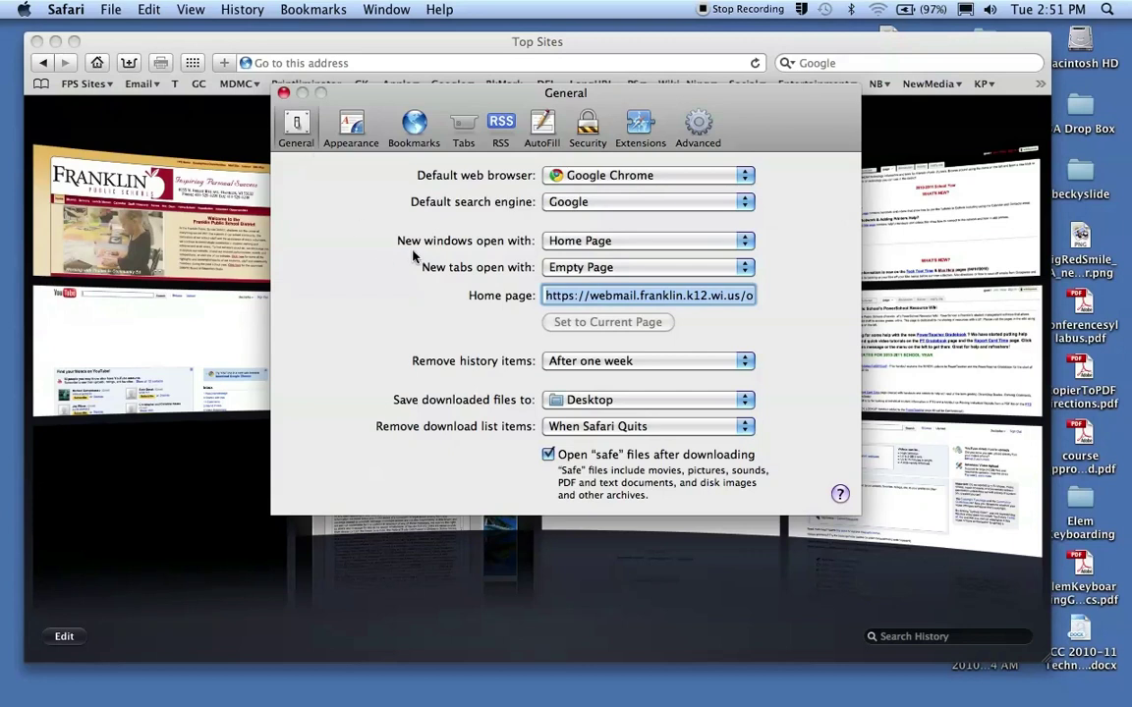
{"action": "left_click", "coordinate": [587, 247]}
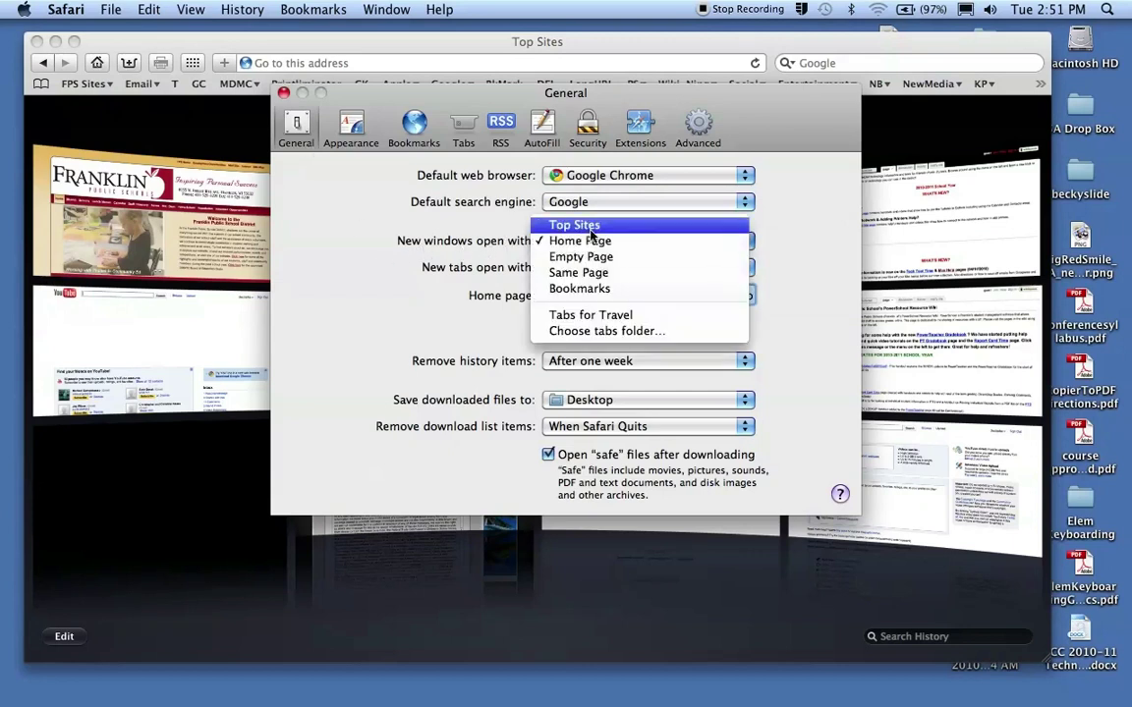
{"action": "left_click", "coordinate": [587, 228]}
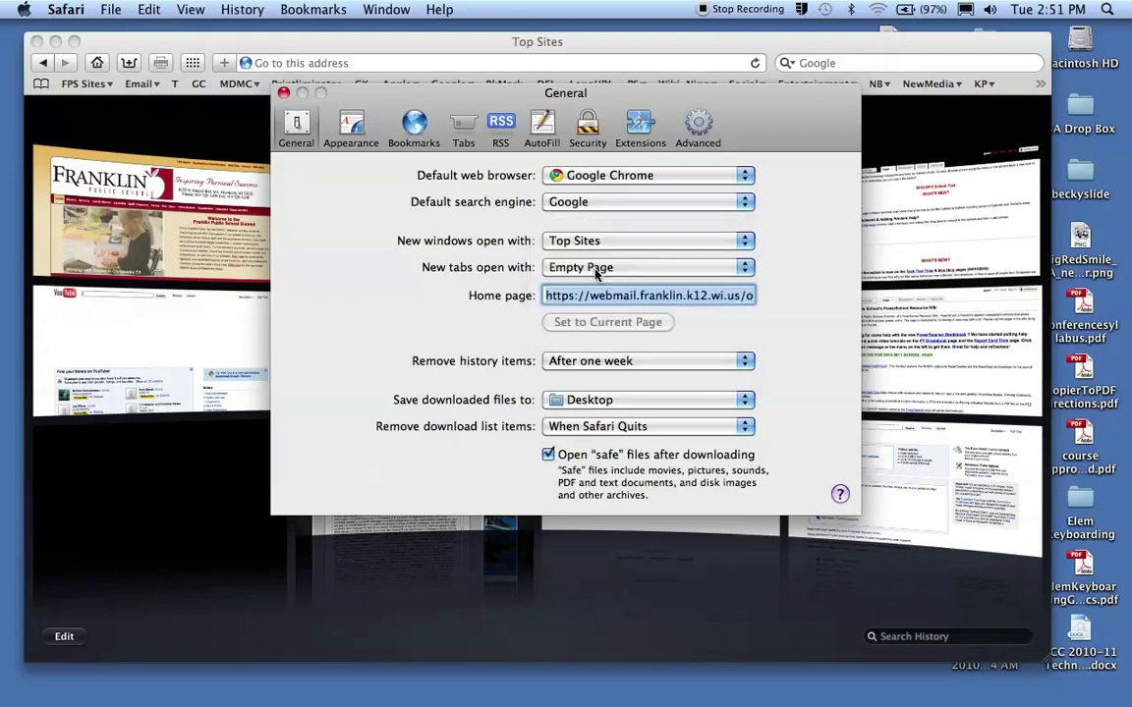
{"action": "left_click", "coordinate": [284, 94]}
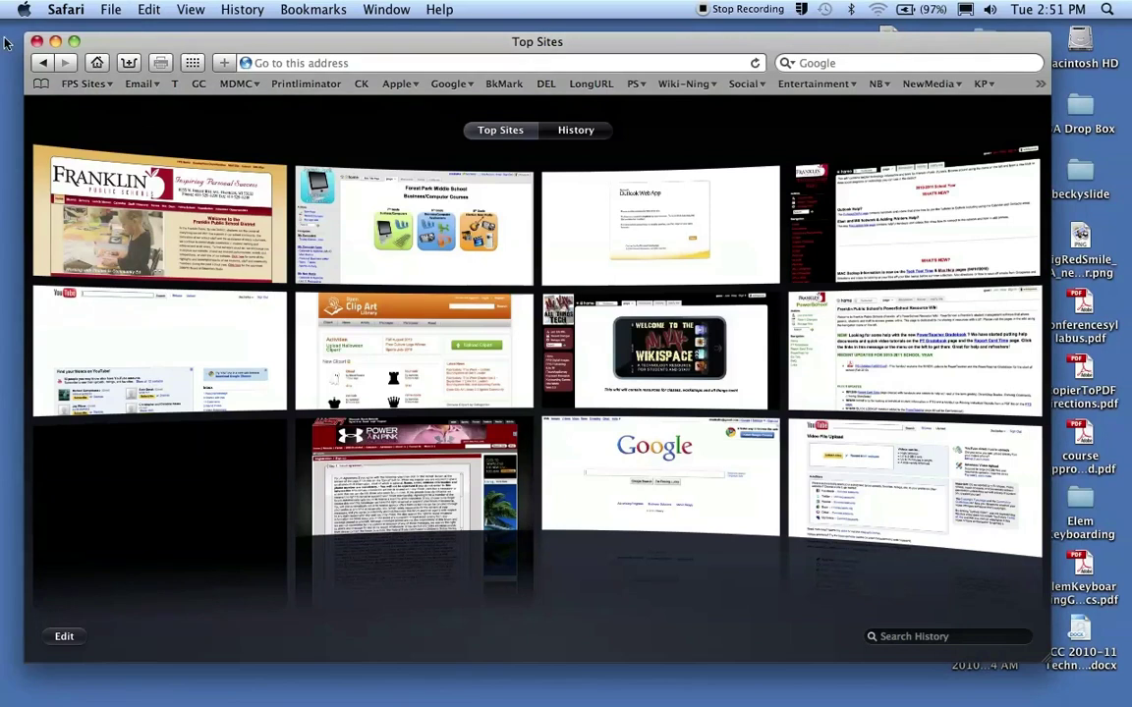
{"action": "left_click", "coordinate": [37, 41]}
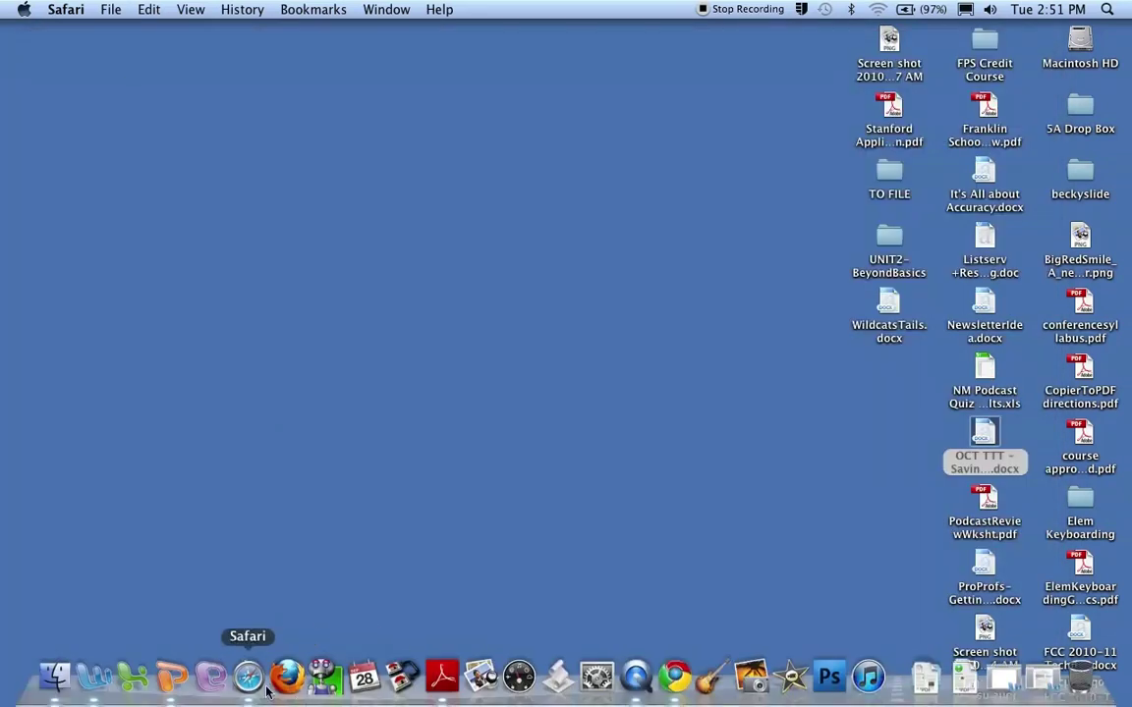
{"action": "left_click", "coordinate": [255, 685]}
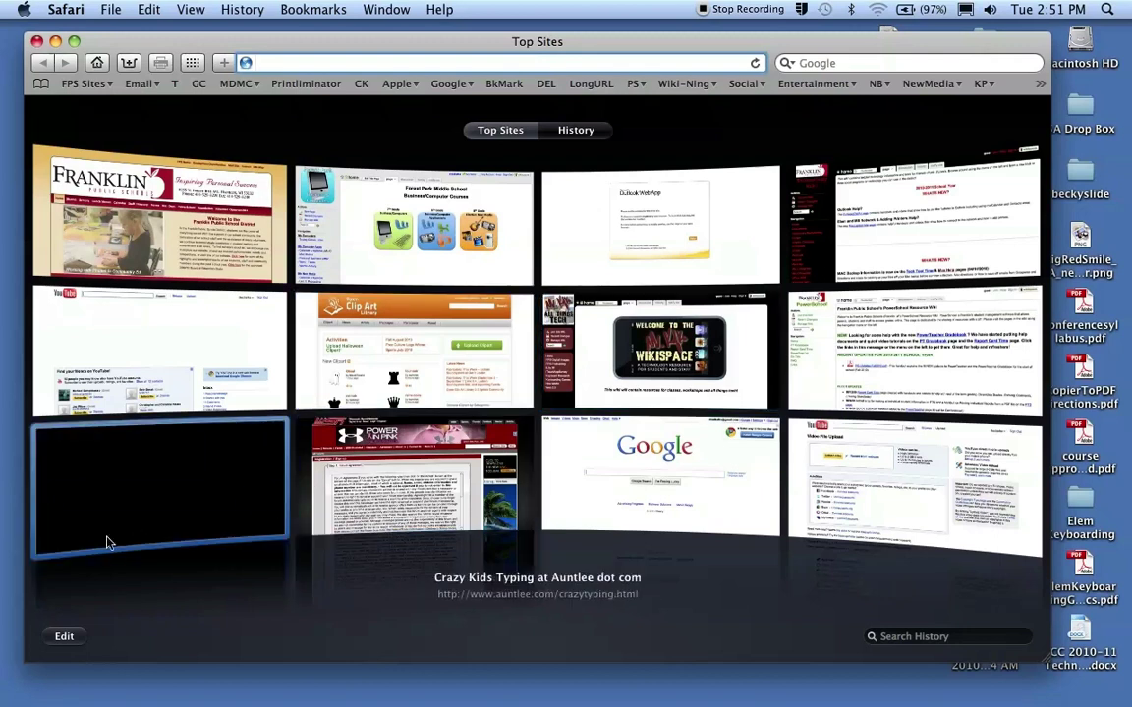
Step: Start editing Top Sites and move Outlook Web App to the second slot and Forest Park Middle School to the fourth slot of the first row
{"action": "left_click", "coordinate": [64, 637]}
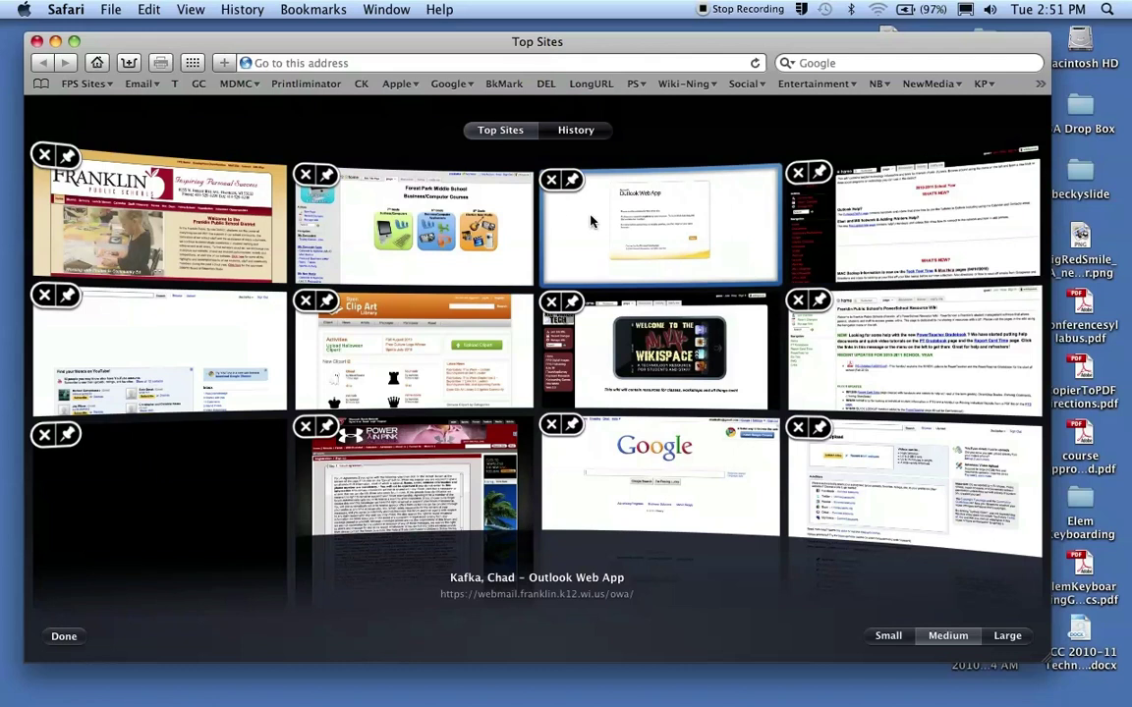
{"action": "left_click_drag", "start_coordinate": [627, 234], "coordinate": [517, 245]}
{"action": "left_click_drag", "start_coordinate": [676, 240], "coordinate": [894, 226]}
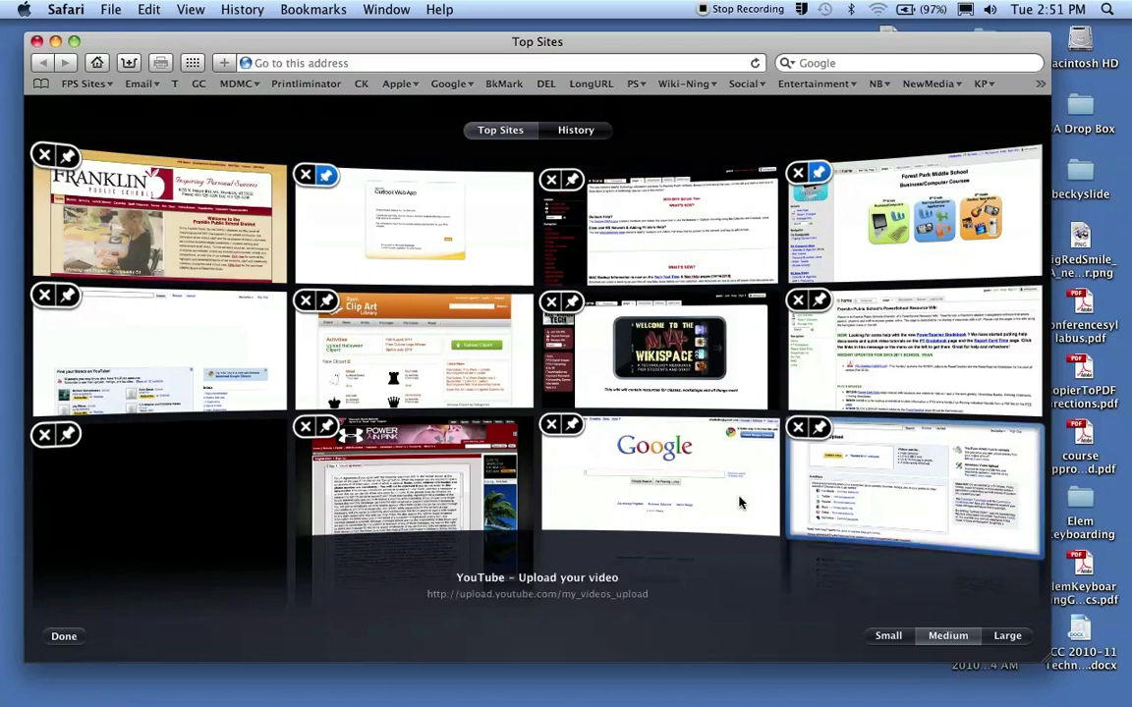
Step: Try the large and small thumbnail sizes for Top Sites and return to medium
{"action": "left_click", "coordinate": [1006, 637]}
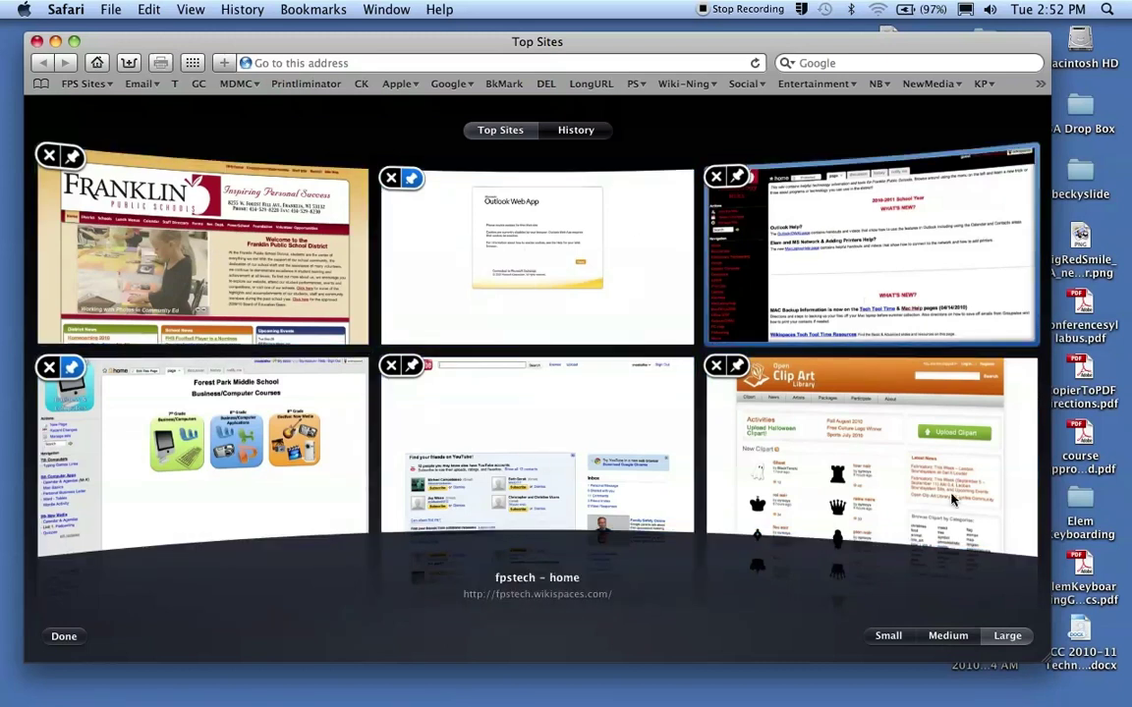
{"action": "left_click", "coordinate": [955, 634]}
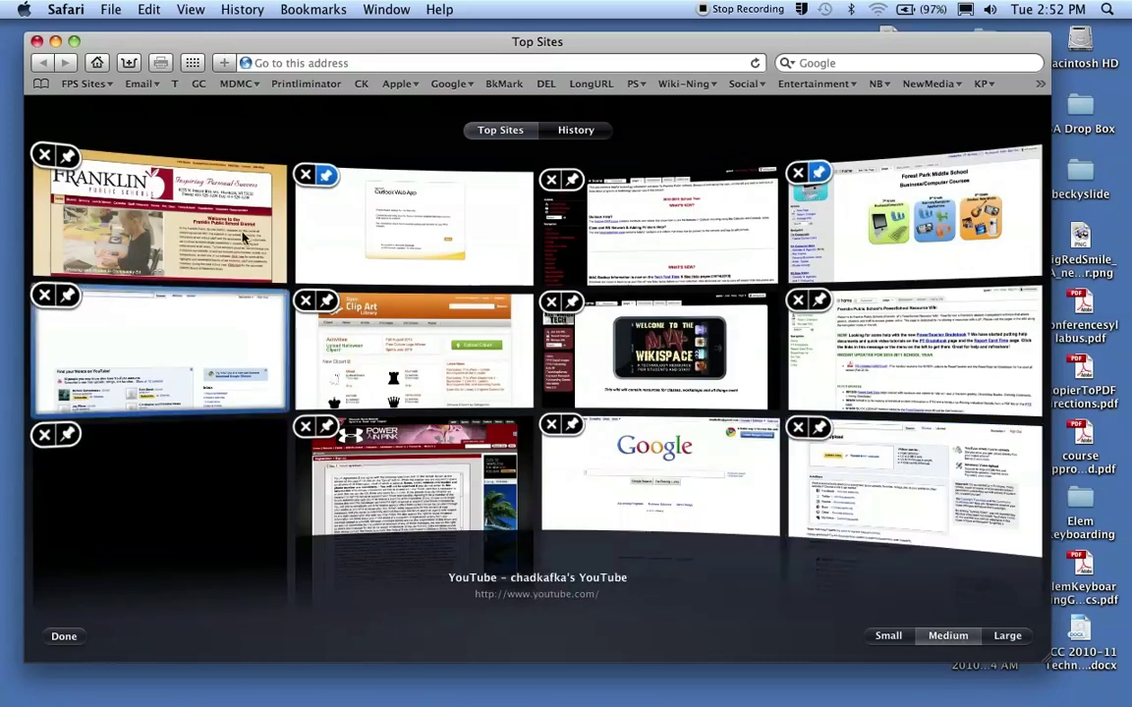
{"action": "left_click", "coordinate": [886, 635]}
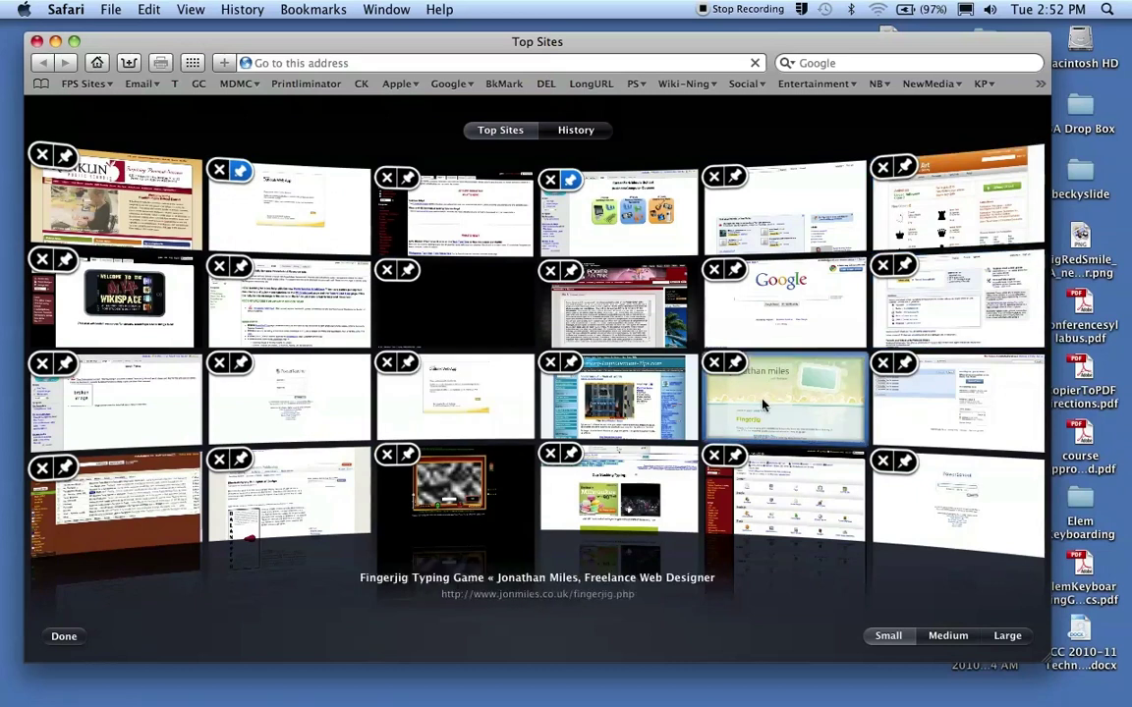
{"action": "left_click", "coordinate": [945, 636]}
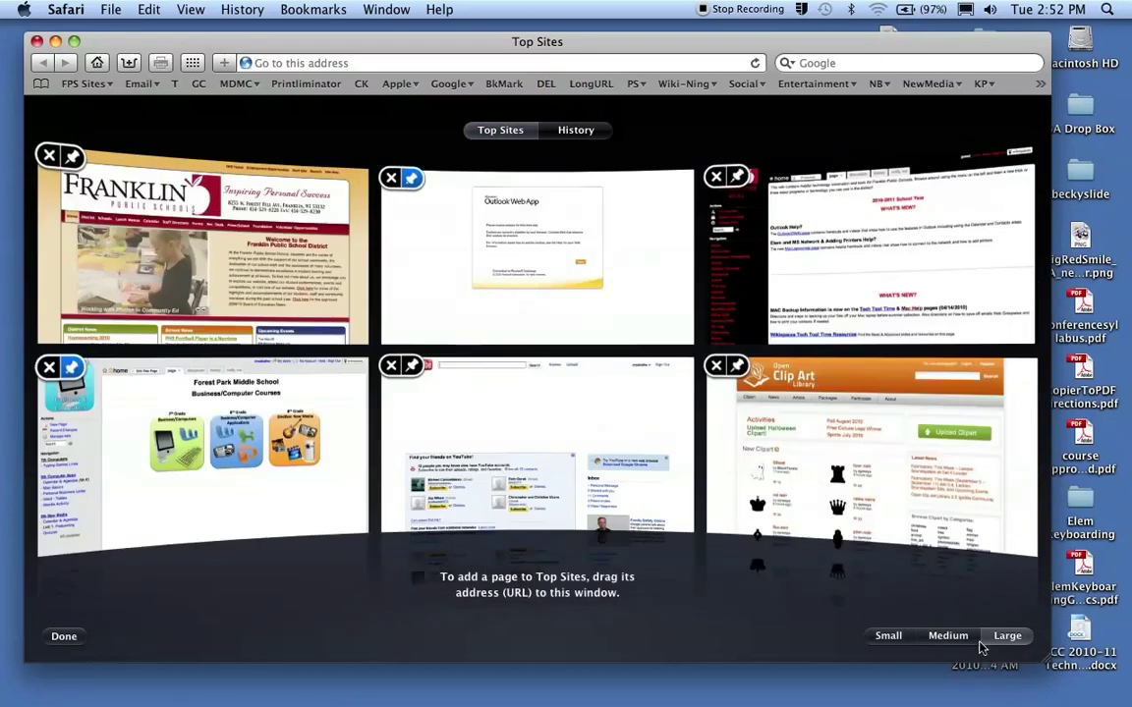
{"action": "left_click", "coordinate": [947, 639]}
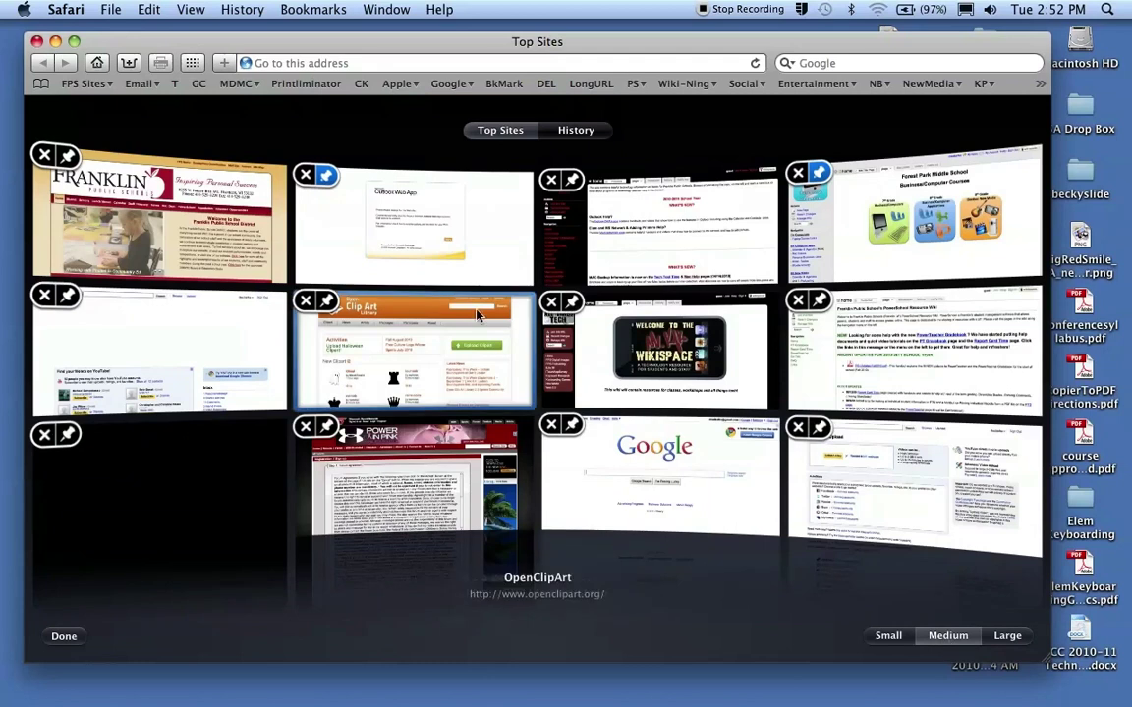
Step: Rearrange the first row of Top Sites to Outlook Web App, Google, Forest Park Middle School and Franklin Public Schools
{"action": "left_click_drag", "start_coordinate": [159, 239], "coordinate": [305, 240]}
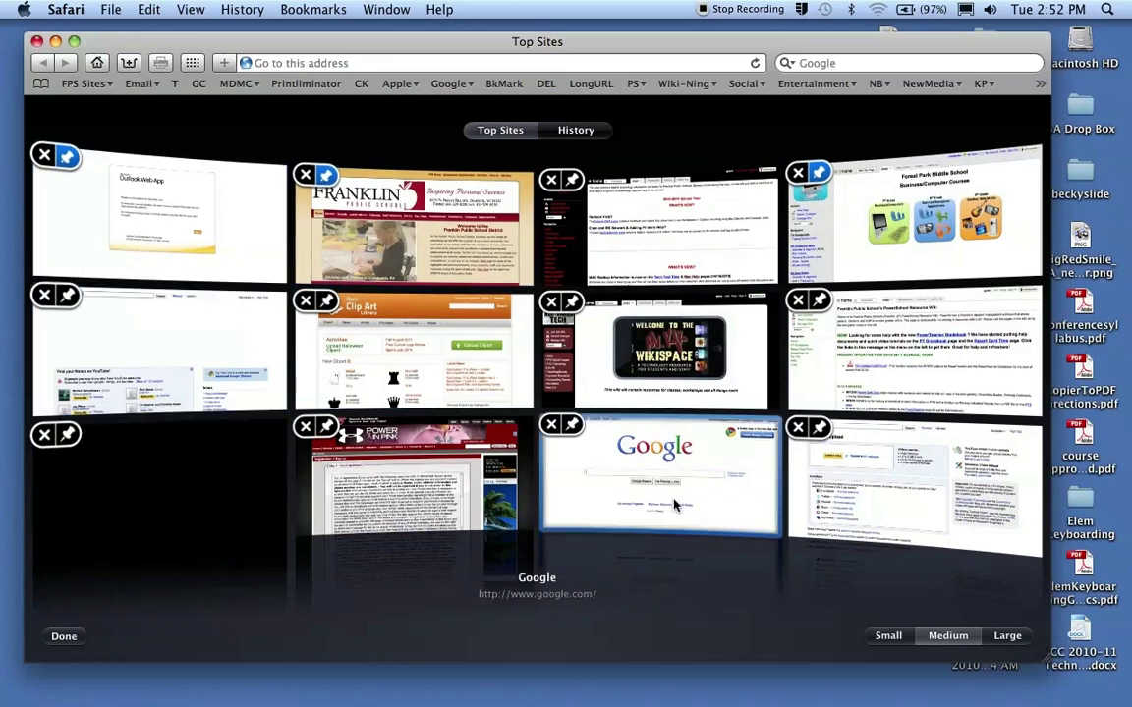
{"action": "left_click_drag", "start_coordinate": [685, 504], "coordinate": [437, 257]}
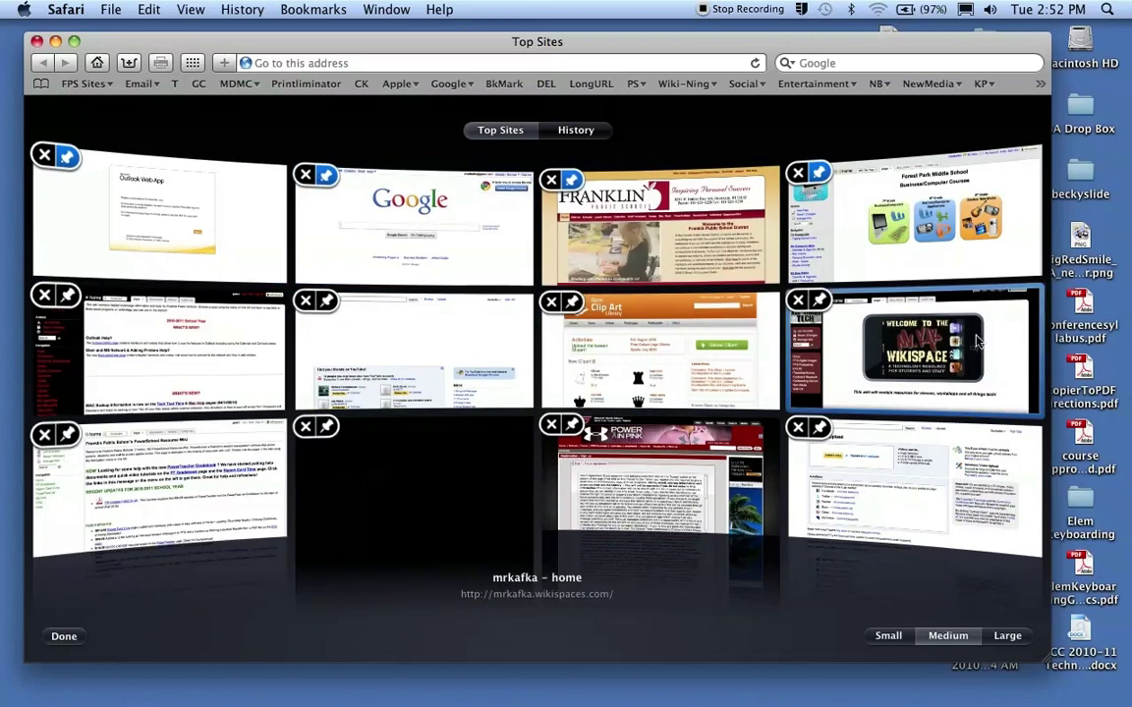
{"action": "left_click_drag", "start_coordinate": [948, 196], "coordinate": [691, 224]}
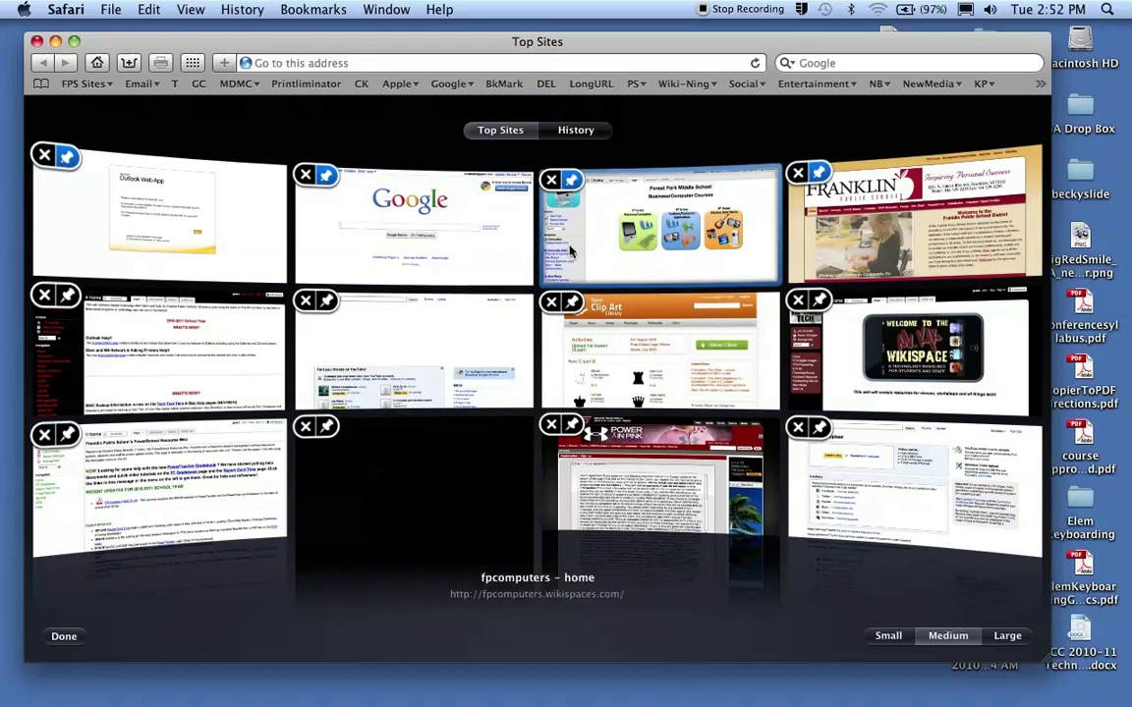
Step: Move YouTube to the third row's second slot and OpenClipArt to the second row's first slot, and remove the Power in Pink site
{"action": "left_click_drag", "start_coordinate": [471, 329], "coordinate": [461, 469]}
{"action": "left_click_drag", "start_coordinate": [413, 349], "coordinate": [176, 344]}
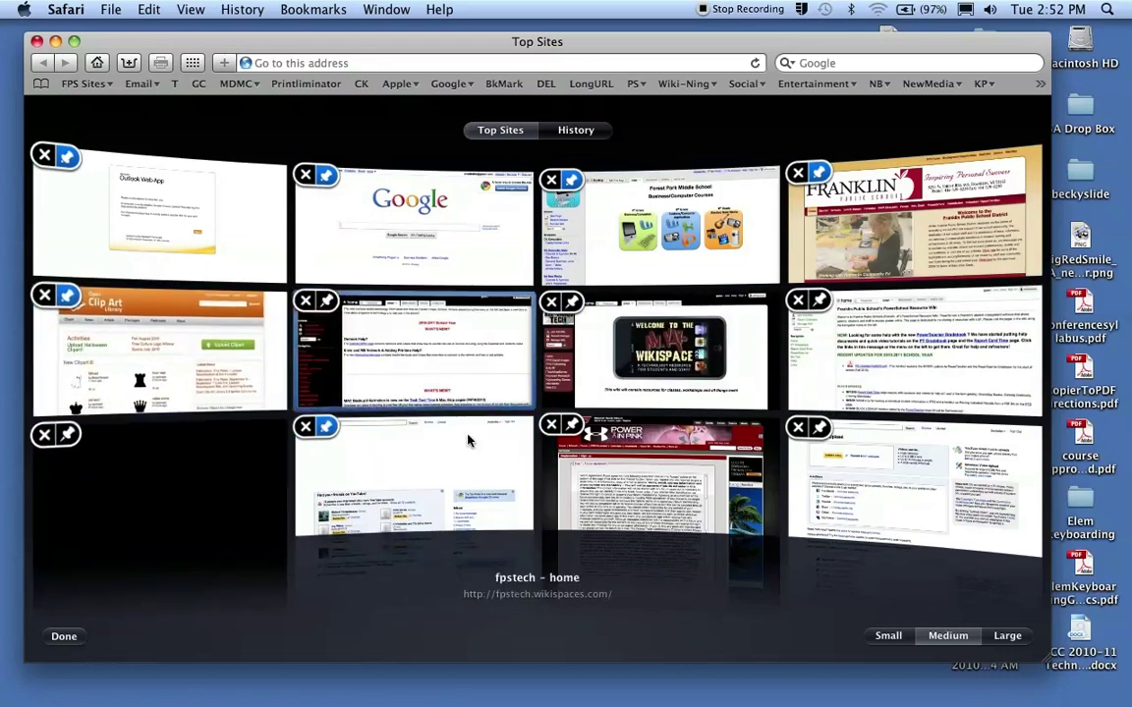
{"action": "left_click", "coordinate": [552, 428]}
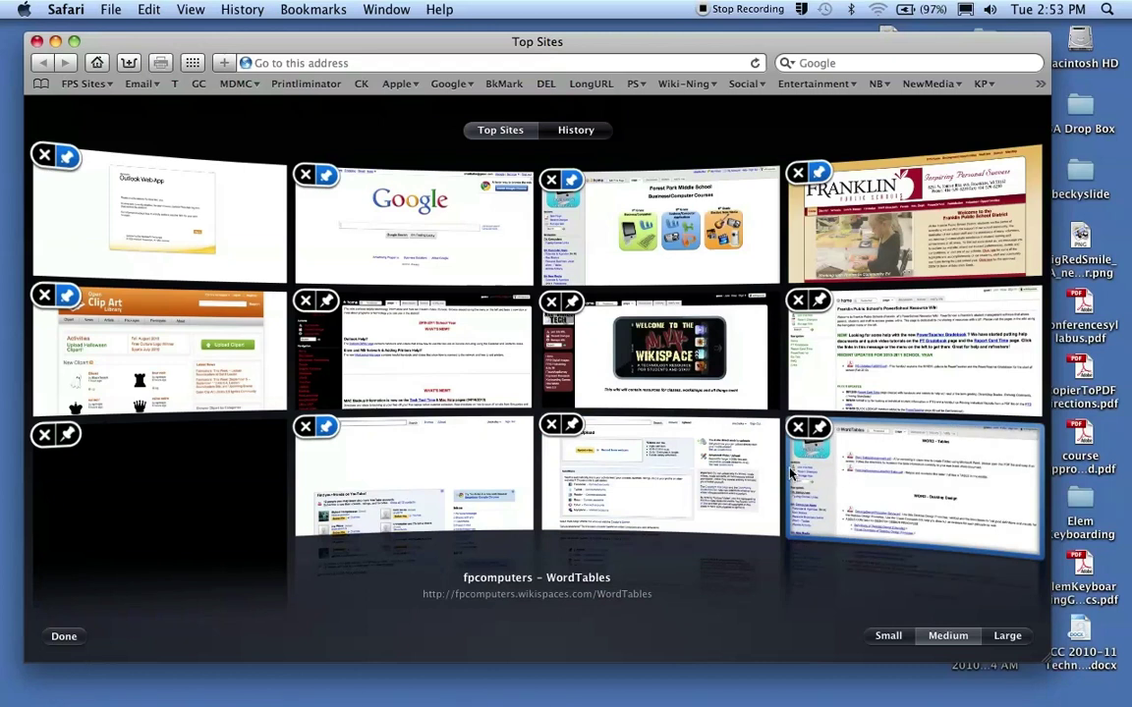
Step: Open a second browser window and move it aside so the Top Sites being edited stay visible
{"action": "left_click_drag", "start_coordinate": [343, 51], "coordinate": [344, 54]}
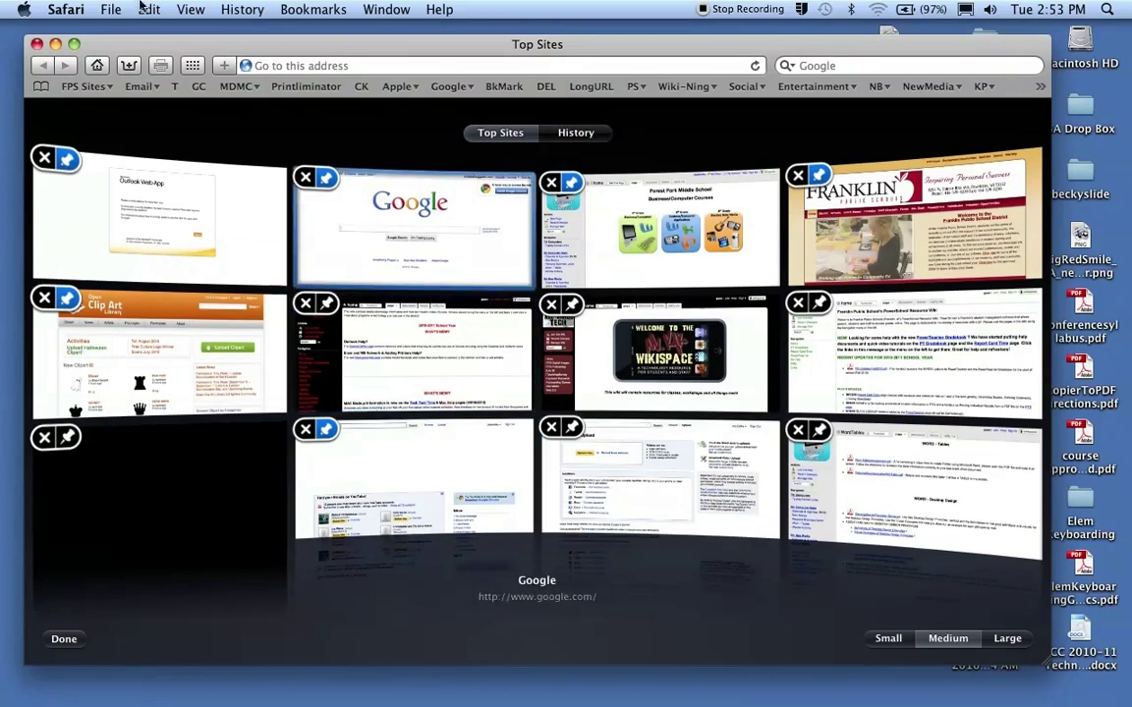
{"action": "left_click", "coordinate": [111, 9]}
{"action": "left_click", "coordinate": [103, 31]}
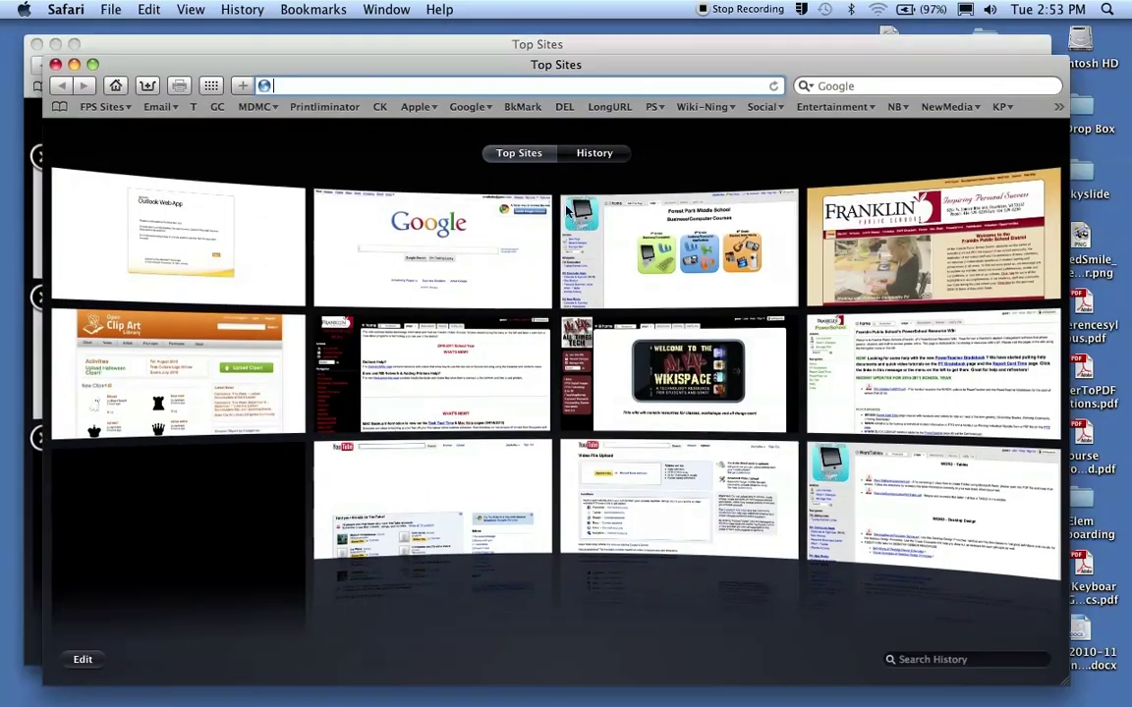
{"action": "left_click_drag", "start_coordinate": [363, 47], "coordinate": [833, 28]}
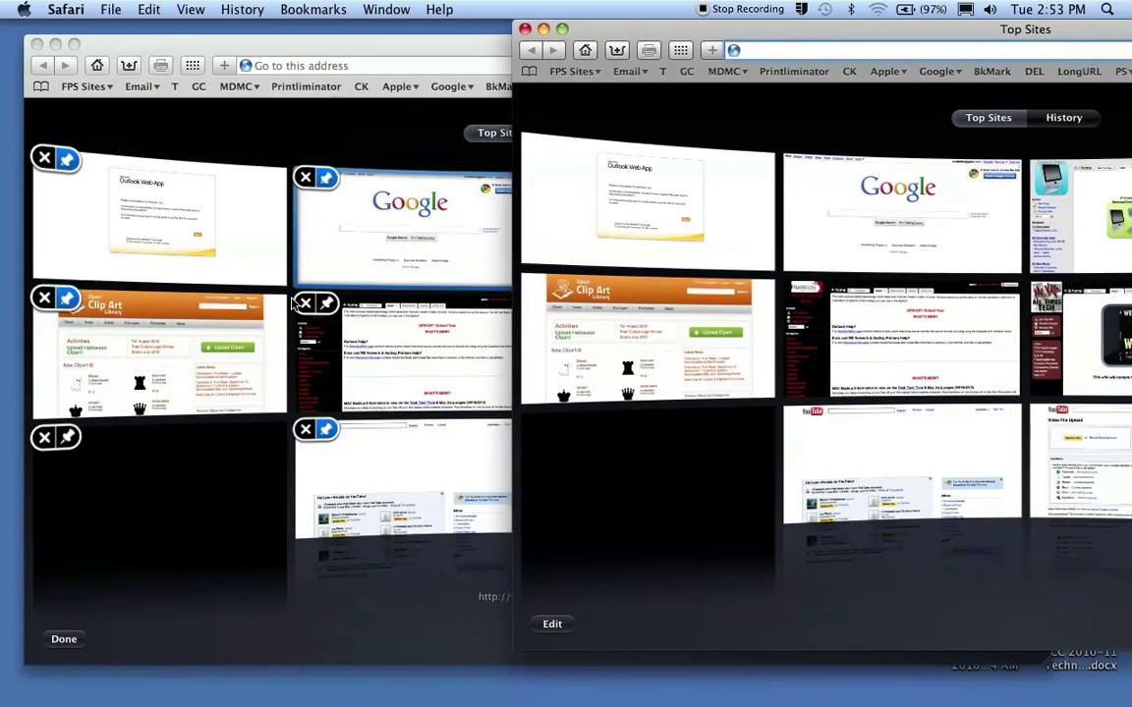
Step: Load the FPS PowerTeacher page in the second window from the FPS Sites bookmarks
{"action": "left_click", "coordinate": [887, 75]}
{"action": "left_click", "coordinate": [718, 72]}
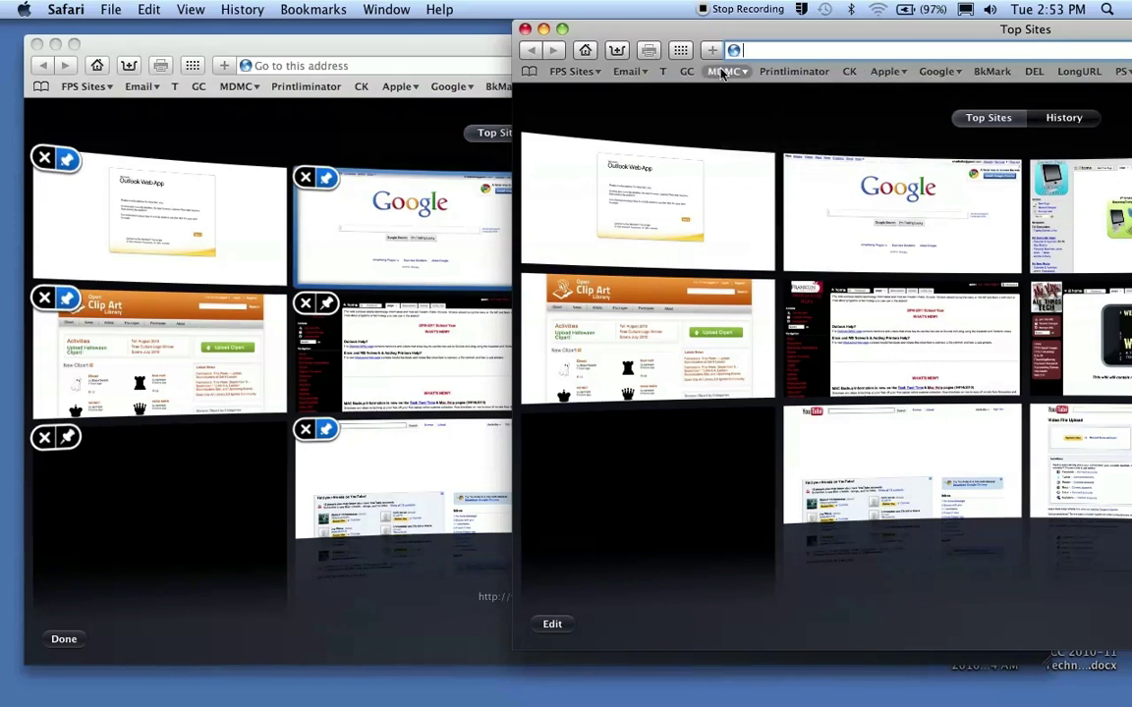
{"action": "left_click", "coordinate": [588, 73]}
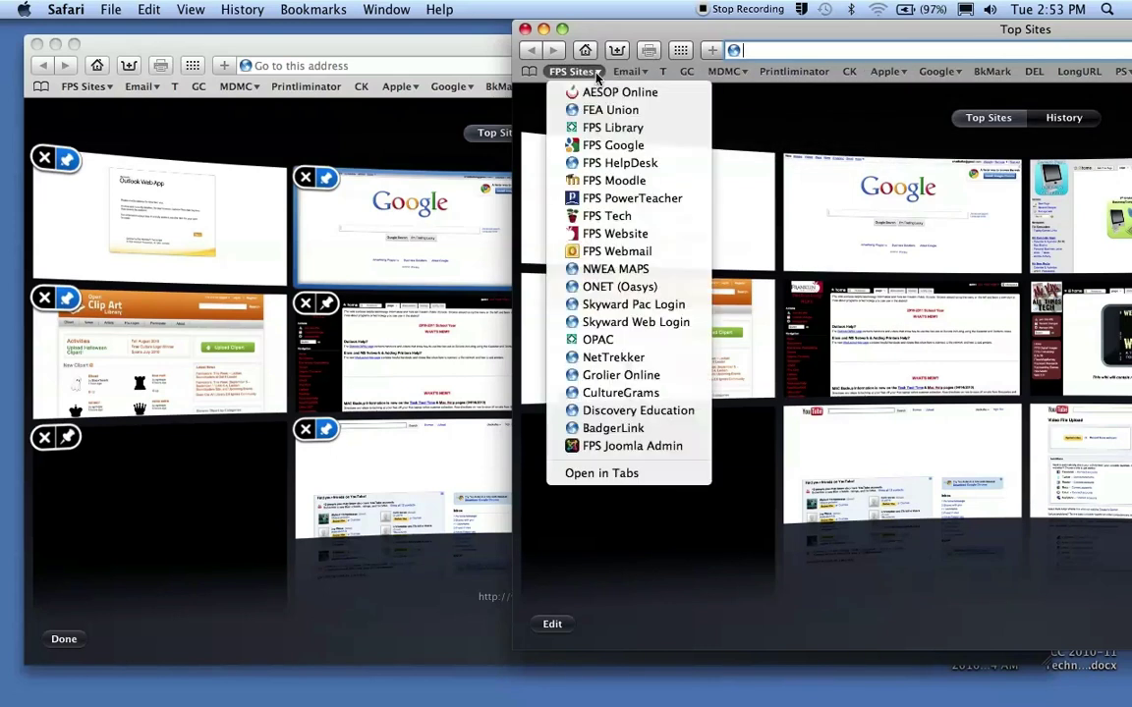
{"action": "left_click", "coordinate": [634, 199]}
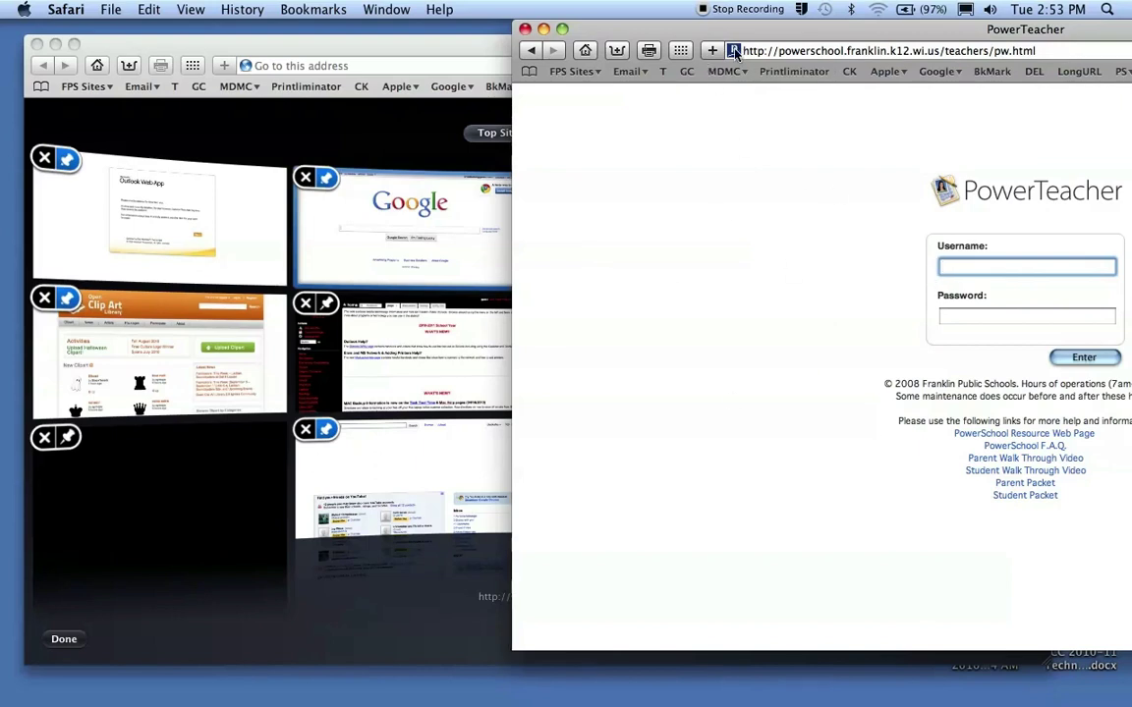
Step: Add the PowerTeacher page's address to the second slot of the second Top Sites row and finish editing
{"action": "left_click_drag", "start_coordinate": [734, 51], "coordinate": [357, 336]}
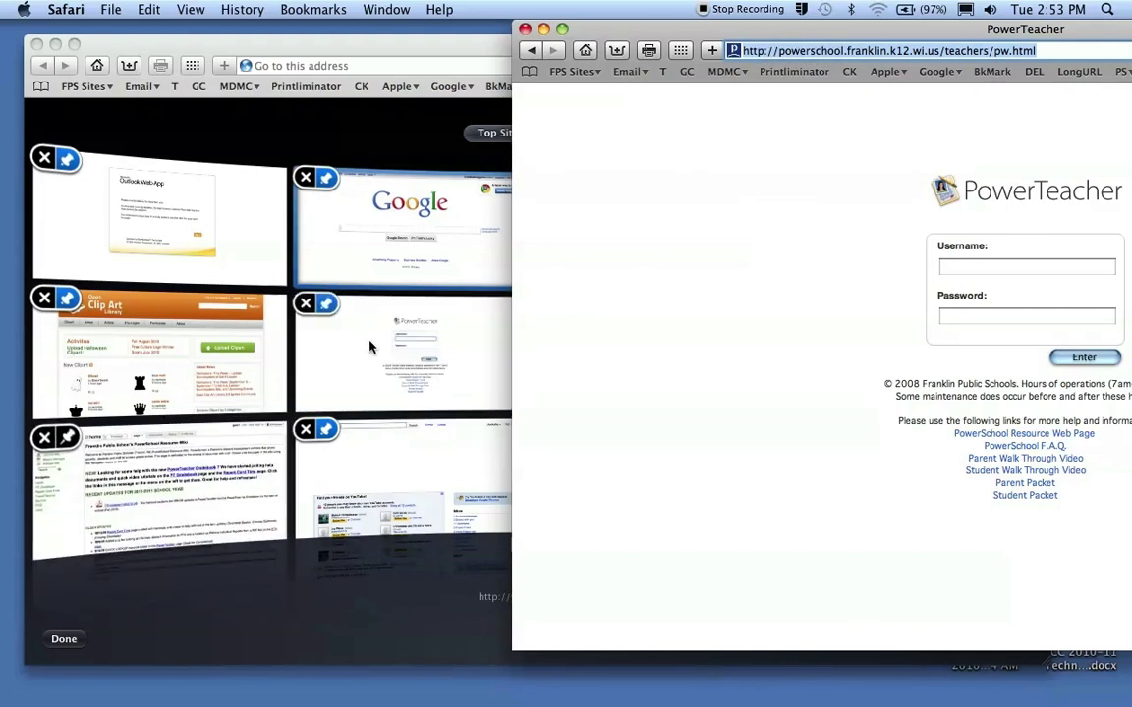
{"action": "left_click", "coordinate": [380, 332]}
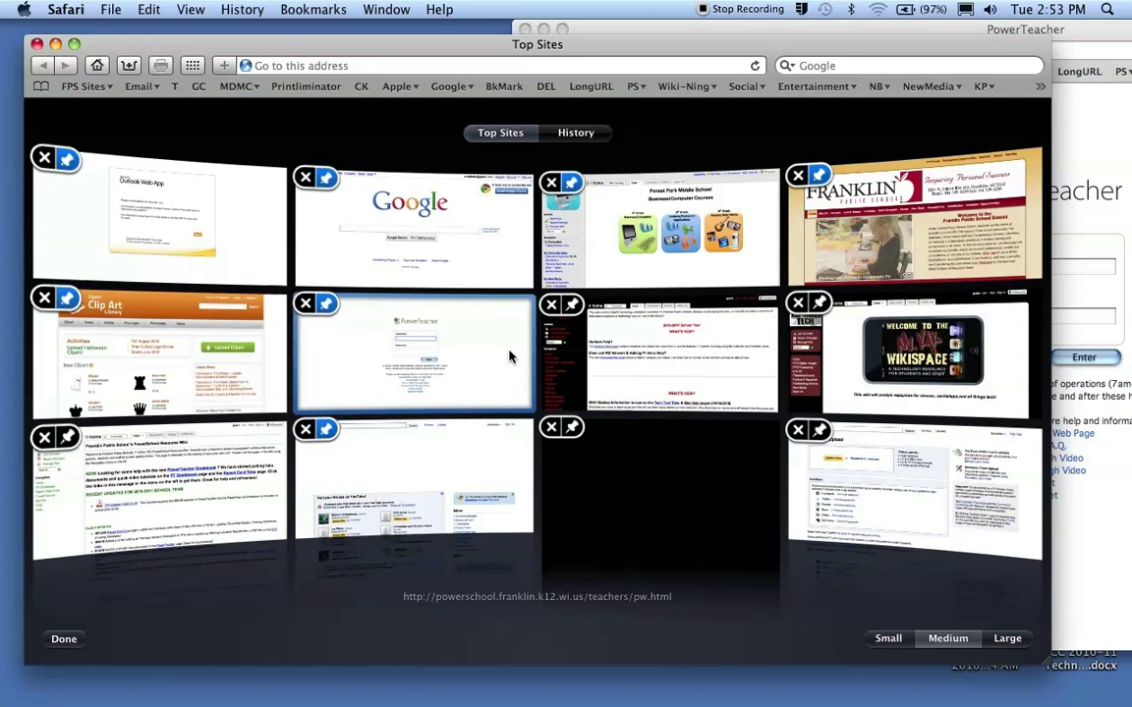
{"action": "mouse_move", "coordinate": [509, 357]}
{"action": "left_mouse_down"}
{"action": "mouse_move", "coordinate": [669, 358]}
{"action": "mouse_move", "coordinate": [527, 363]}
{"action": "left_mouse_up"}
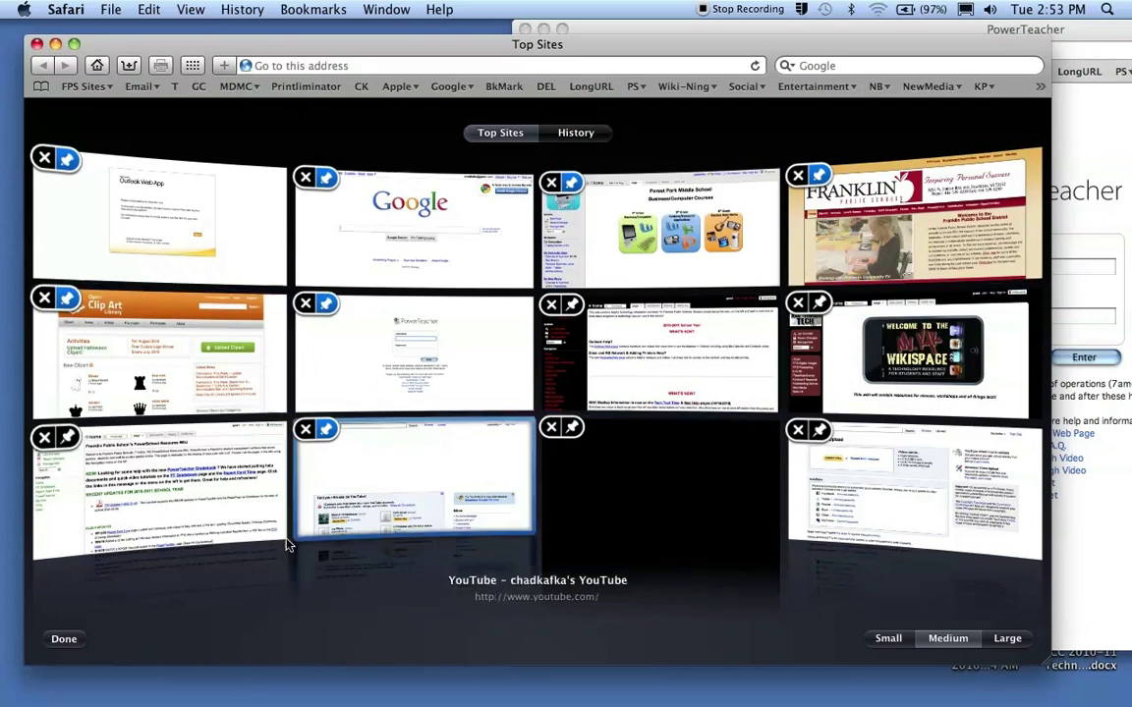
{"action": "left_click", "coordinate": [64, 638]}
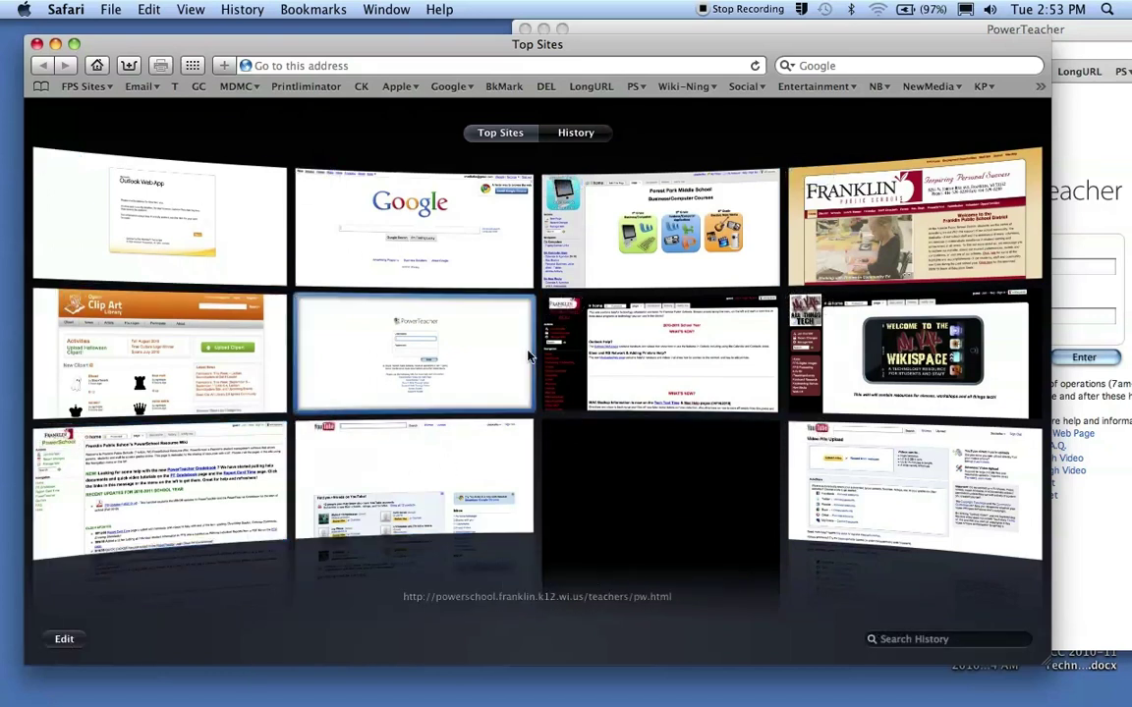
Step: Close the PowerTeacher and Top Sites windows and open a new browser window
{"action": "left_click", "coordinate": [526, 29]}
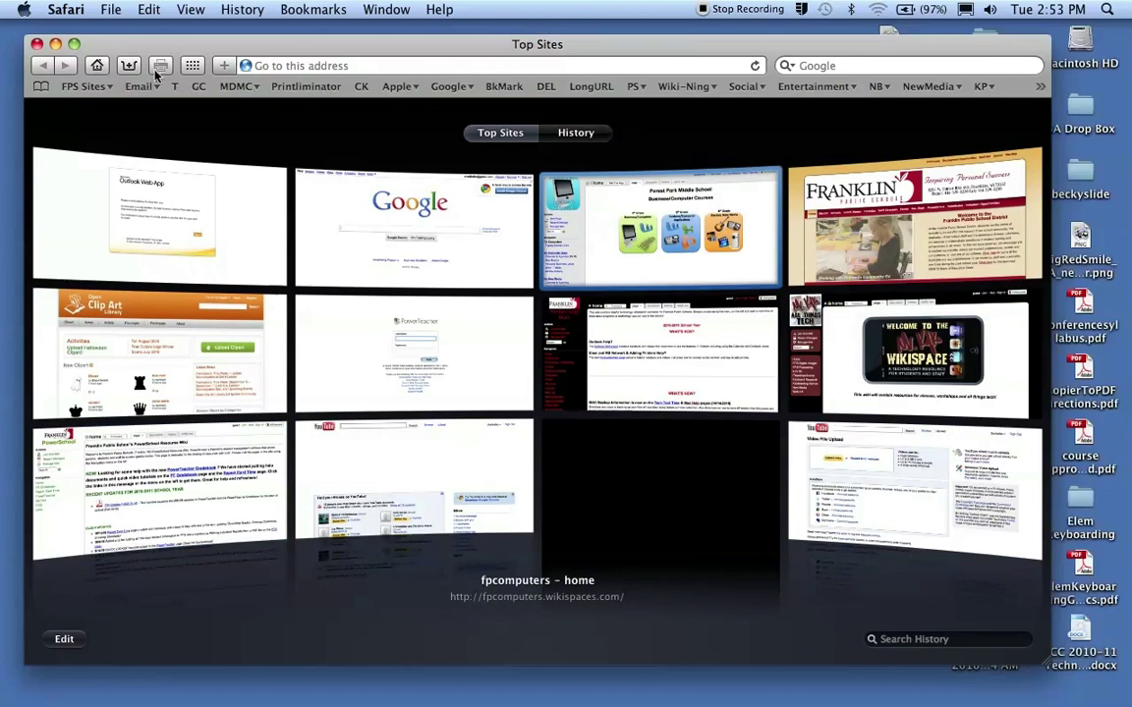
{"action": "left_click", "coordinate": [36, 44]}
{"action": "left_click", "coordinate": [246, 676]}
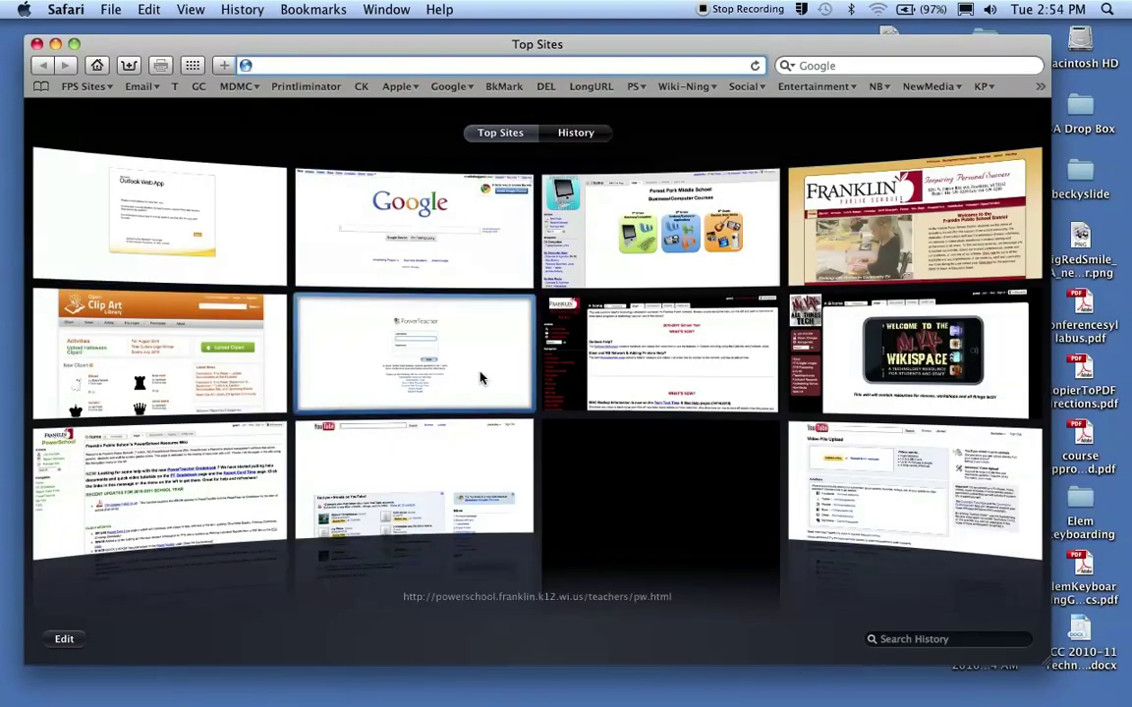
Step: Open Outlook Web App from its Top Sites thumbnail and return to Top Sites
{"action": "left_click", "coordinate": [157, 211]}
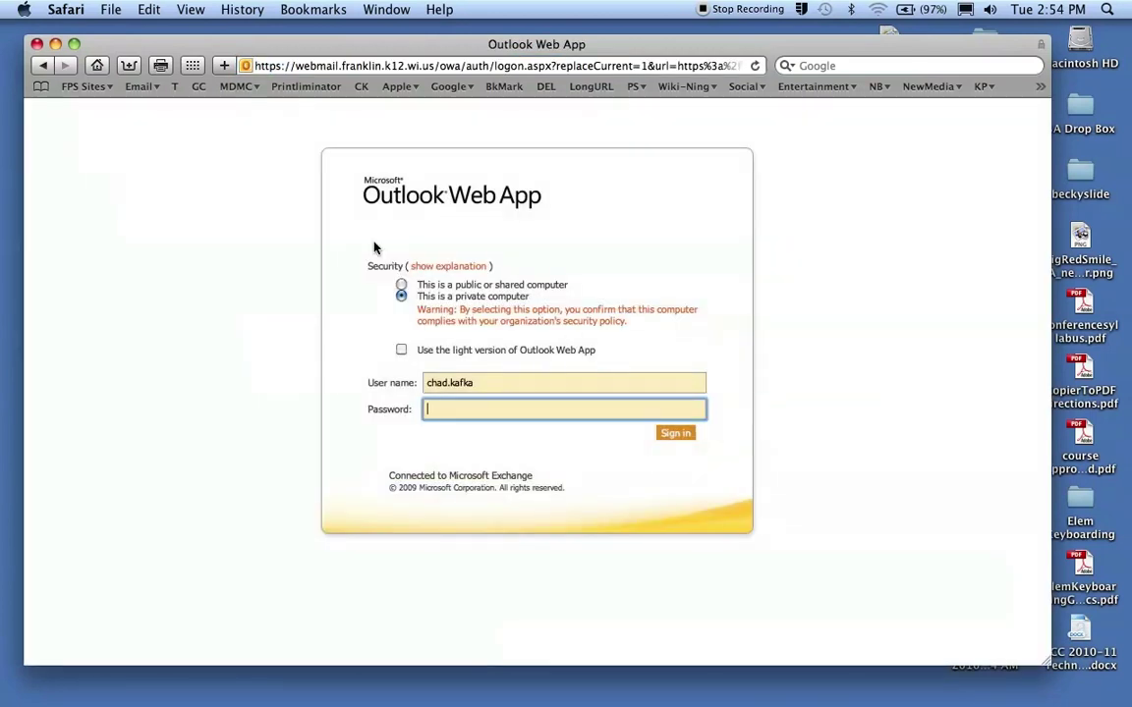
{"action": "left_click", "coordinate": [192, 65]}
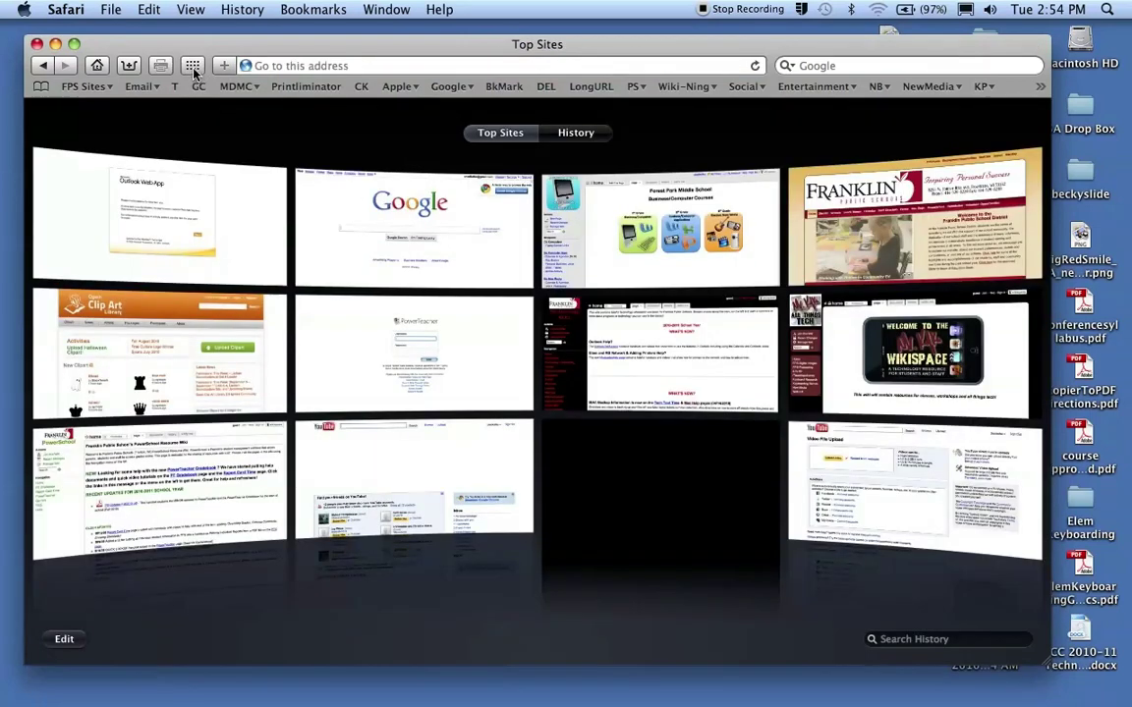
Step: Look at the Top Sites item among the toolbar customization options and close them
{"action": "left_click", "coordinate": [190, 9]}
{"action": "left_click", "coordinate": [353, 152]}
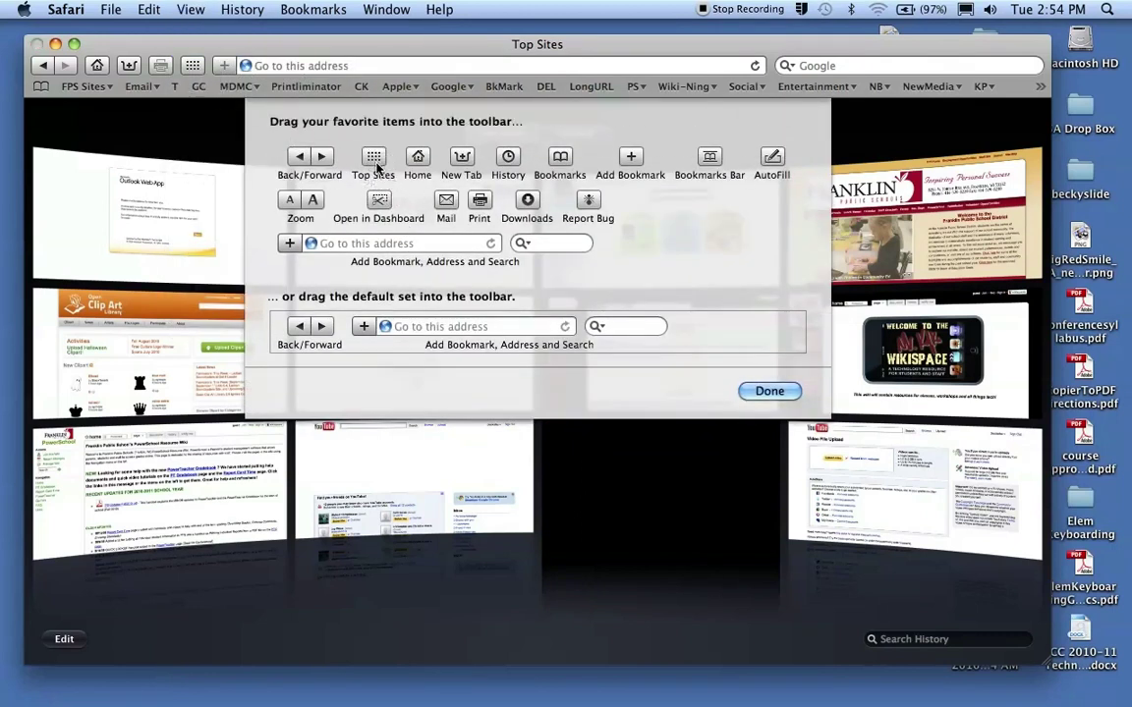
{"action": "left_click", "coordinate": [756, 389]}
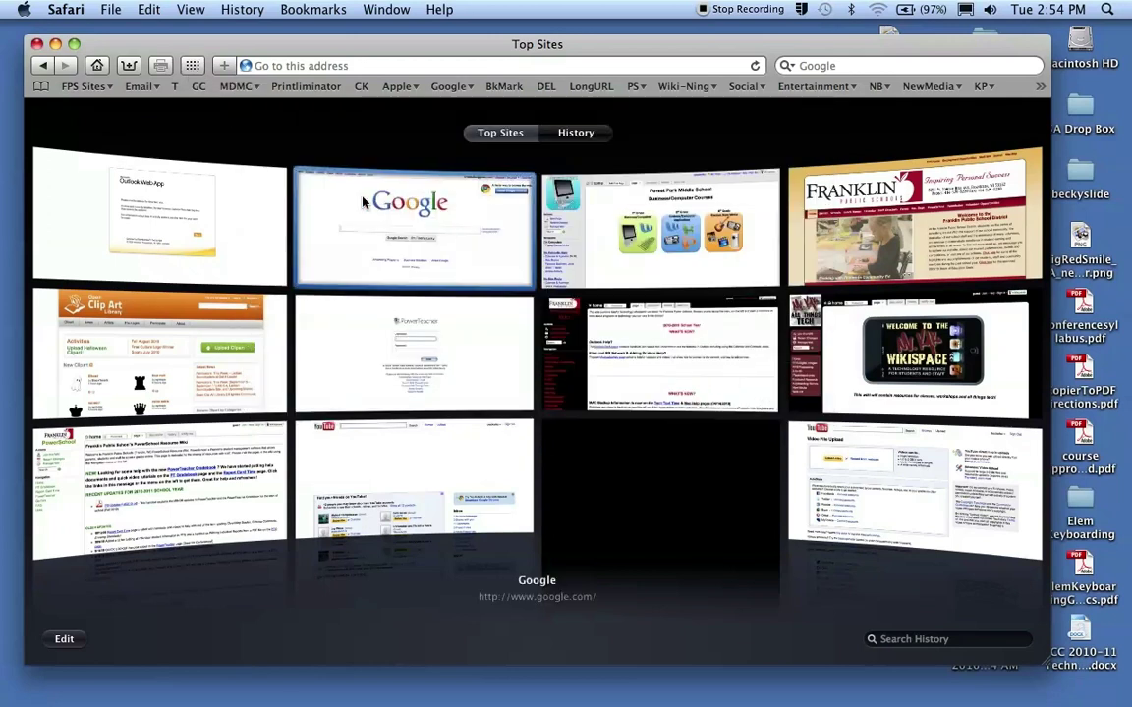
Step: Open the Forest Park Middle School wiki from its thumbnail and go back to Top Sites
{"action": "left_click", "coordinate": [660, 243]}
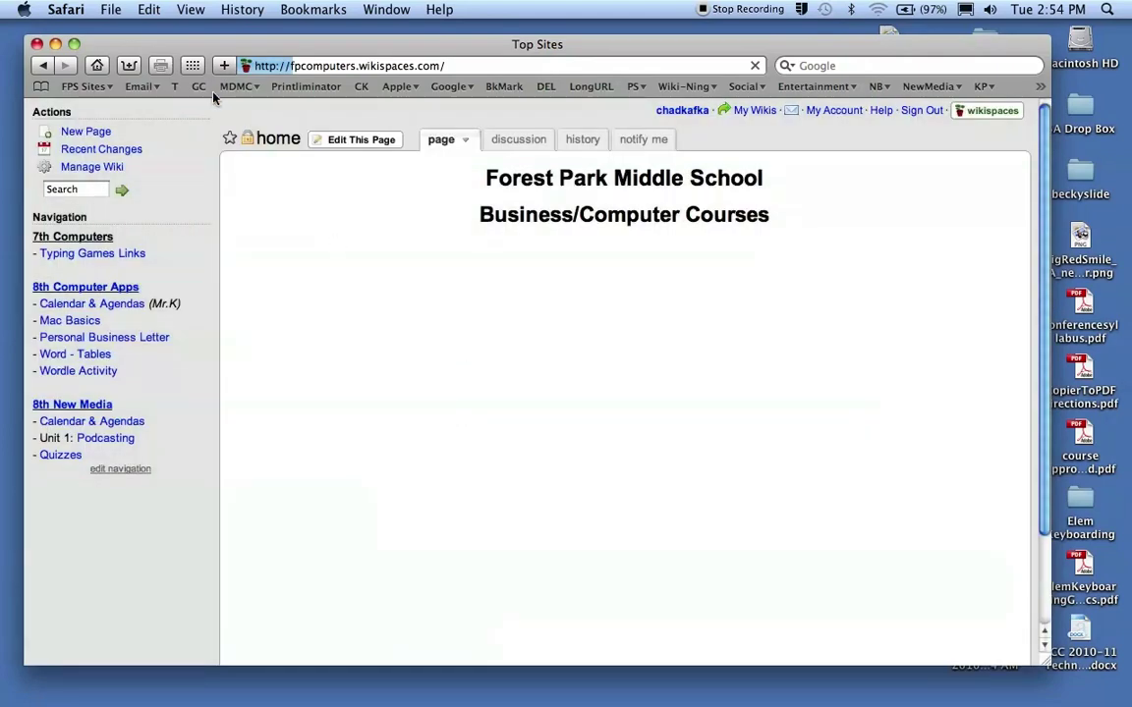
{"action": "key", "text": "super+alt+1"}
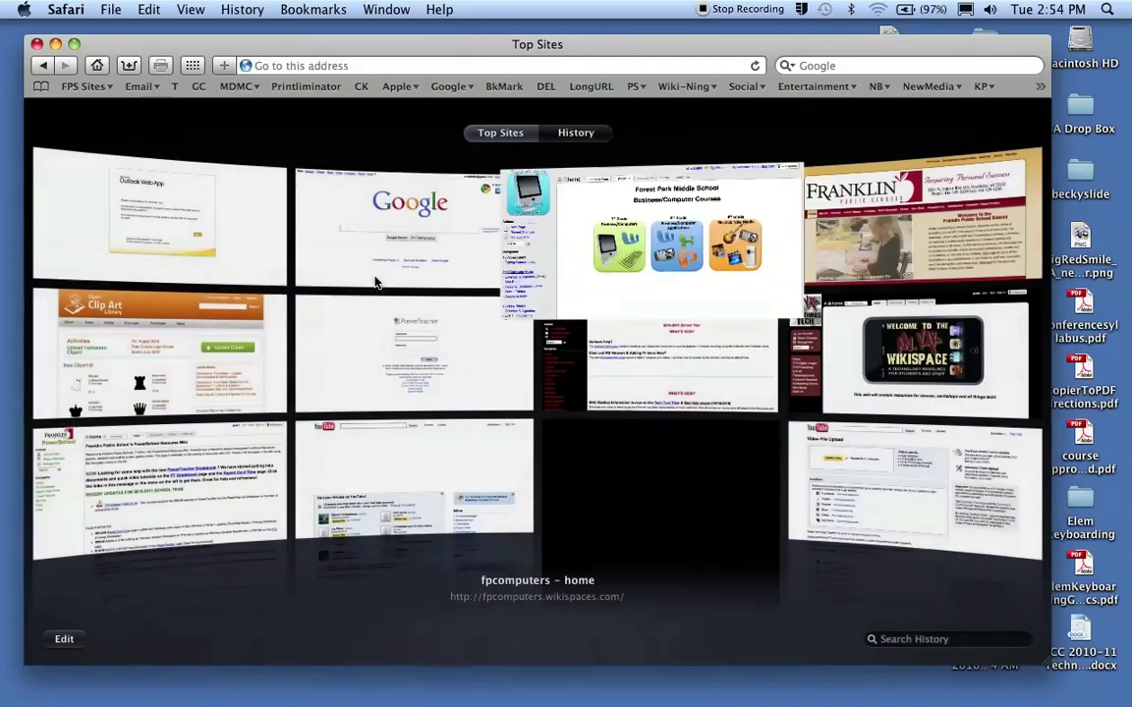